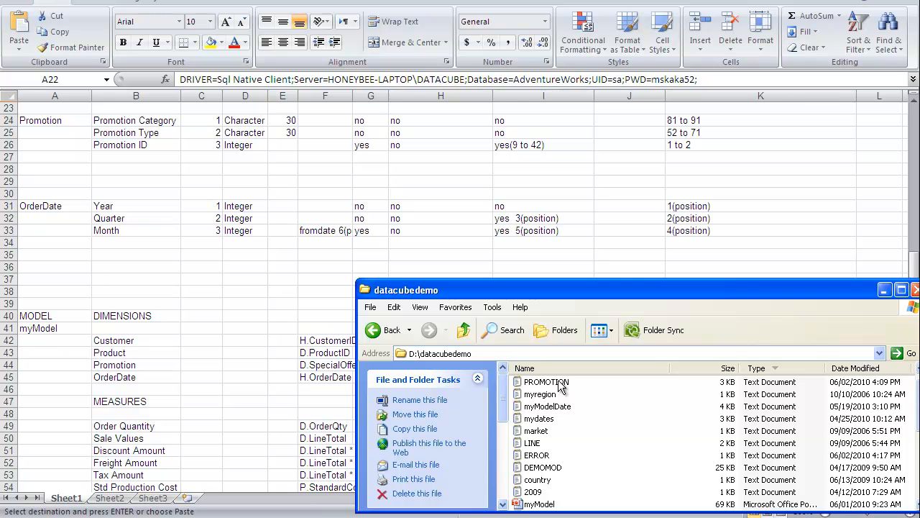
Step: Open the PROMOTION text file from the datacubedemo folder in TextPad, examine its column layout, and close it
right_click(560, 385)
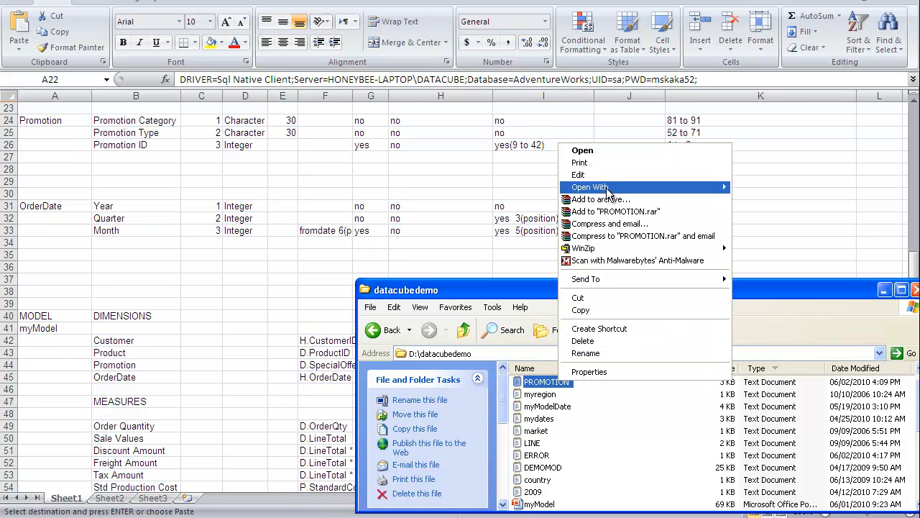
mouse_move(610, 188)
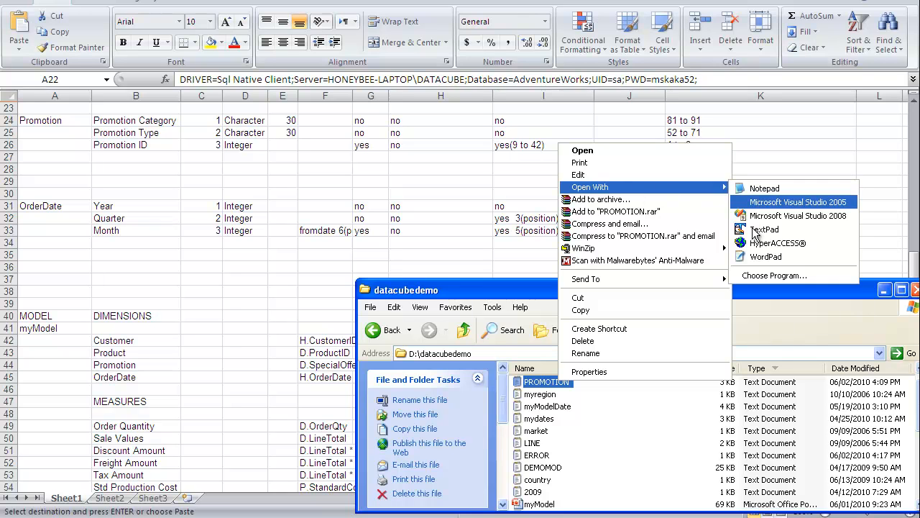
click(755, 231)
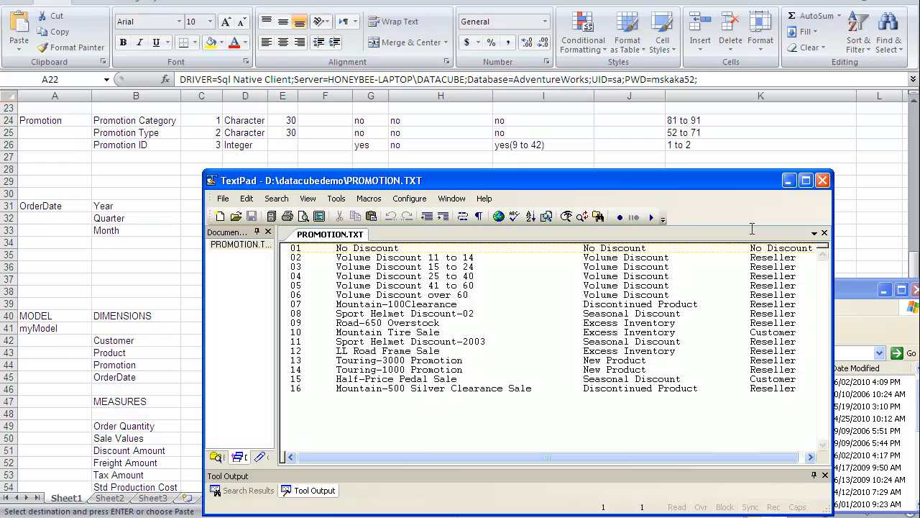
click(668, 389)
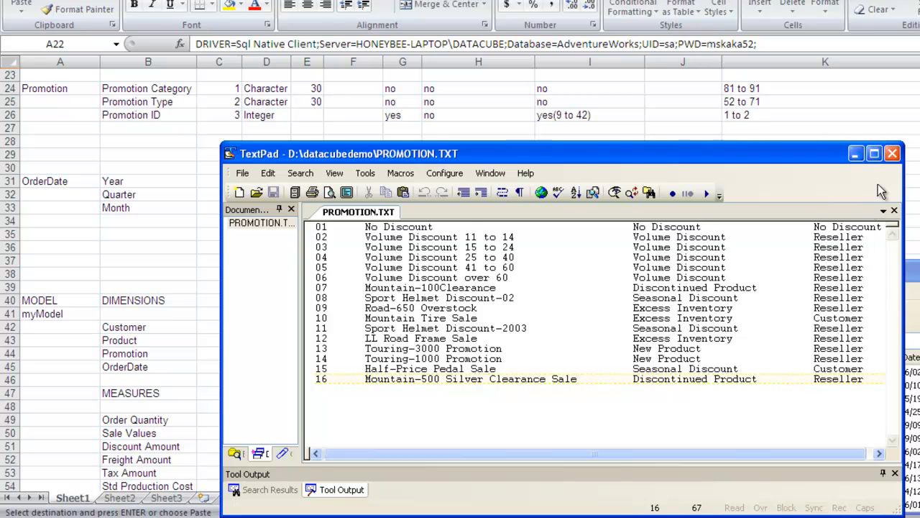
click(892, 153)
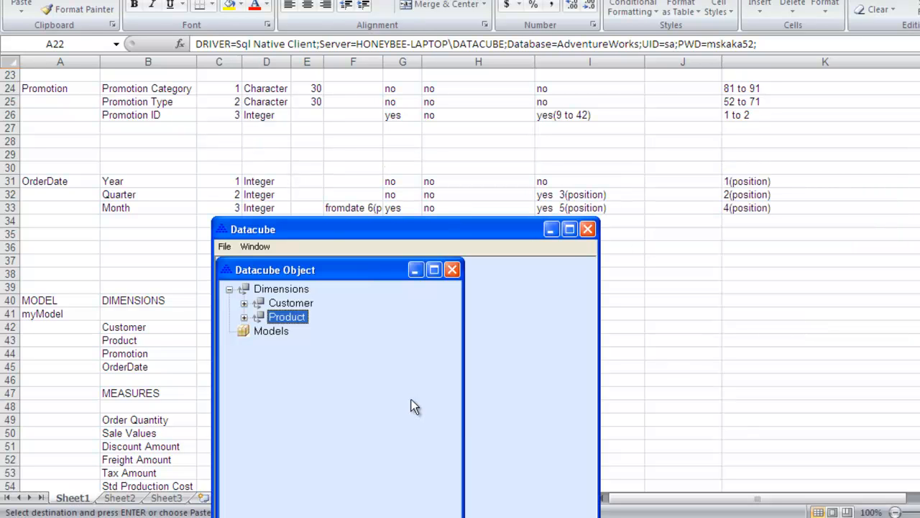
Step: Create a new dimension named Promotion with the Fixed format type
click(293, 292)
right_click(293, 292)
click(302, 301)
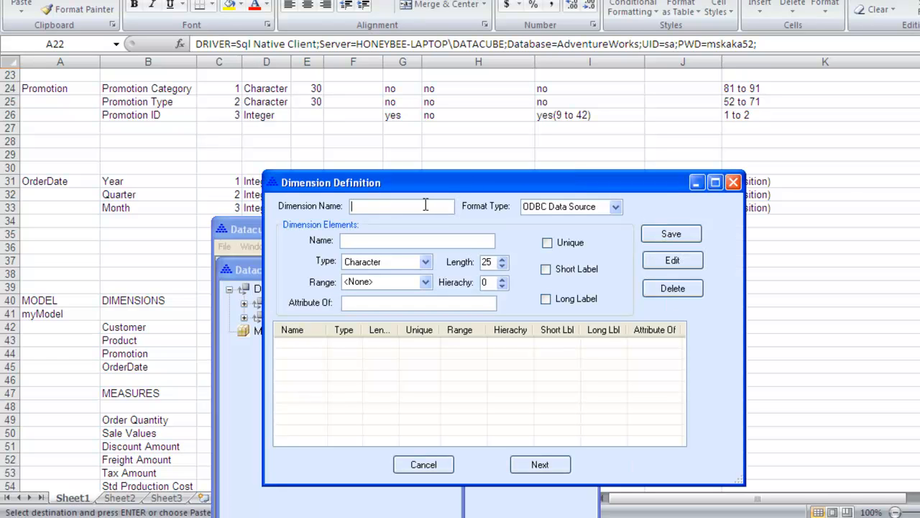
text(Promotion)
click(616, 207)
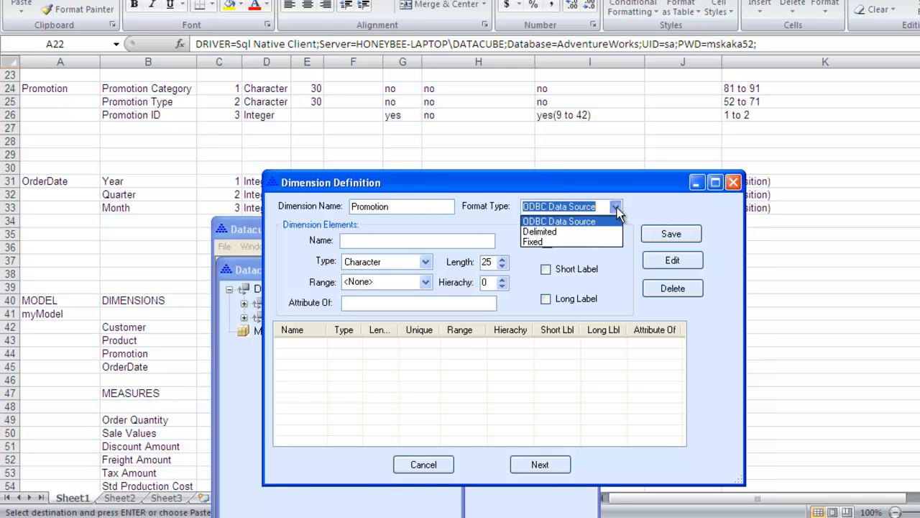
click(592, 242)
Step: Add the Character element Promotion Category with length 30 and hierarchy 1 to the Promotion dimension
click(450, 241)
text(Promotion Category)
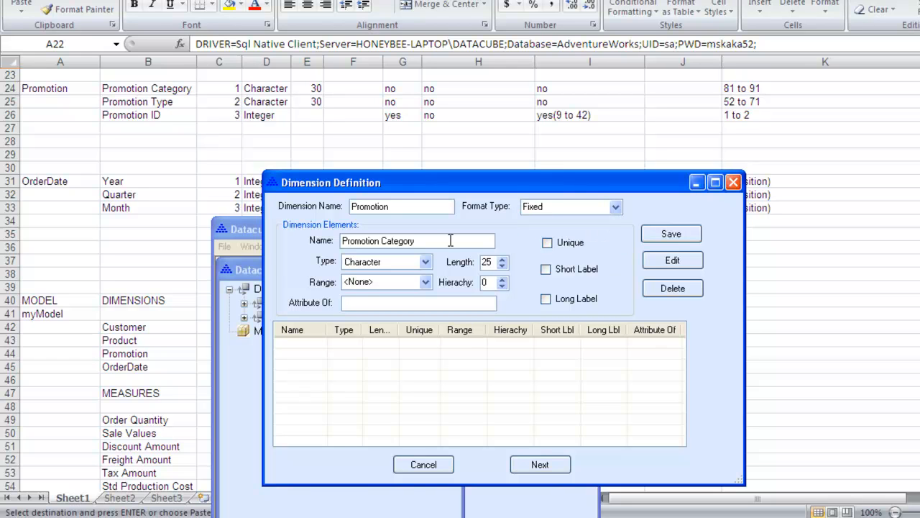
click(502, 259)
click(502, 259)
click(502, 259)
click(502, 258)
click(502, 278)
click(654, 233)
Step: Add the Character element Promotion Type with length 30 and hierarchy 2 to the Promotion dimension
click(470, 240)
text(Promotion Type)
click(503, 279)
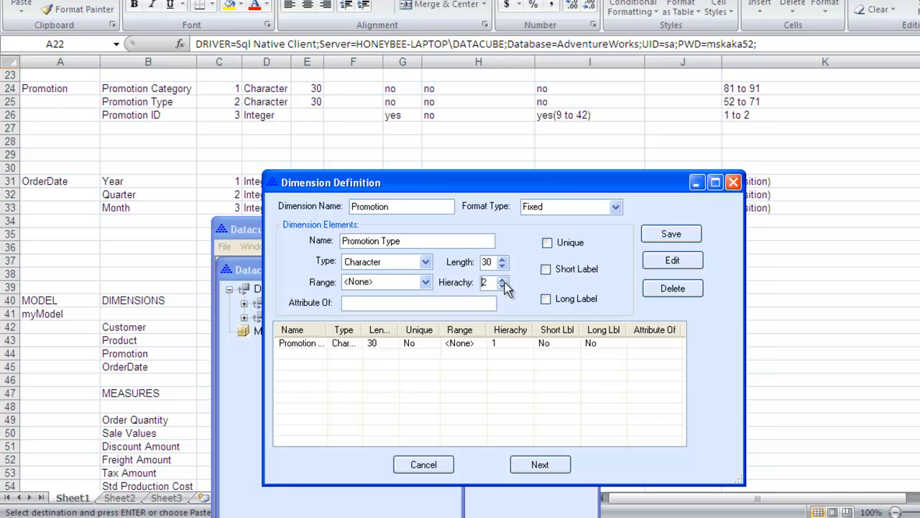
click(660, 235)
Step: Add the Integer element Promotion ID with hierarchy 3, marked as unique and with a long label
click(476, 243)
text(Promotion ID)
click(426, 262)
click(431, 285)
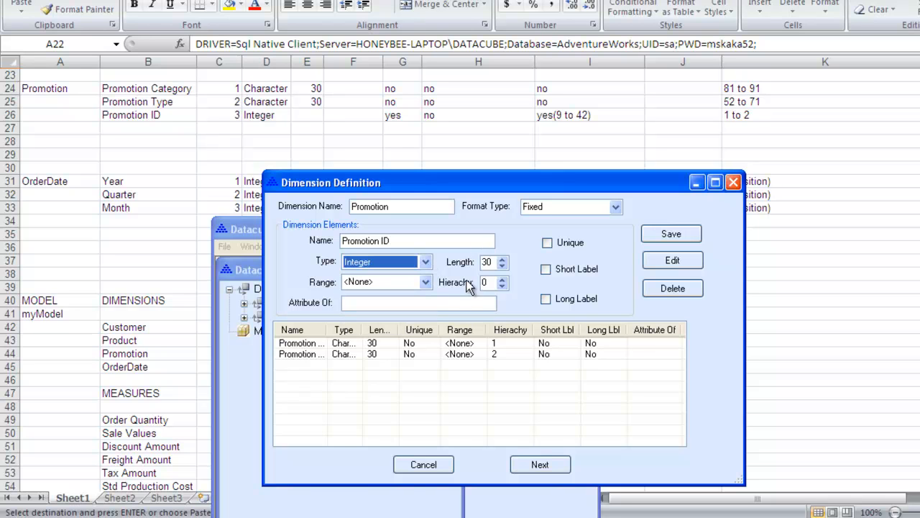
click(502, 279)
click(502, 279)
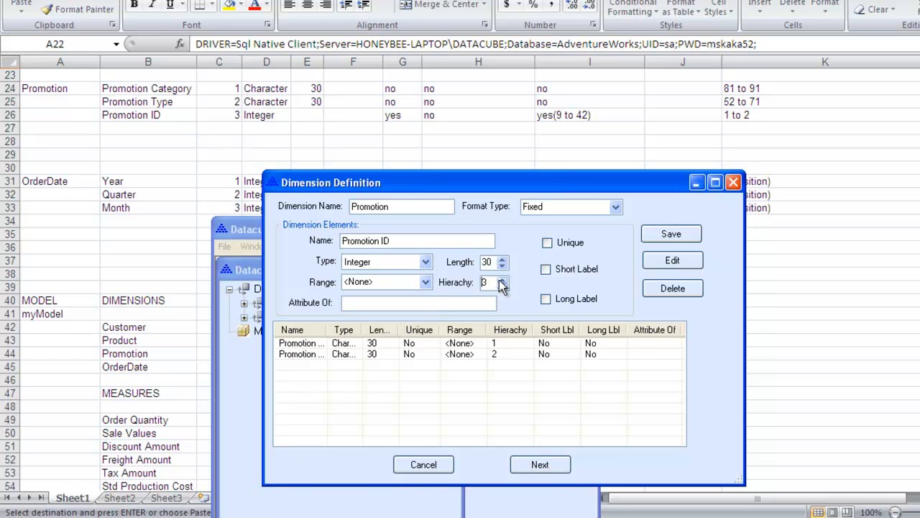
click(548, 244)
click(545, 299)
click(648, 236)
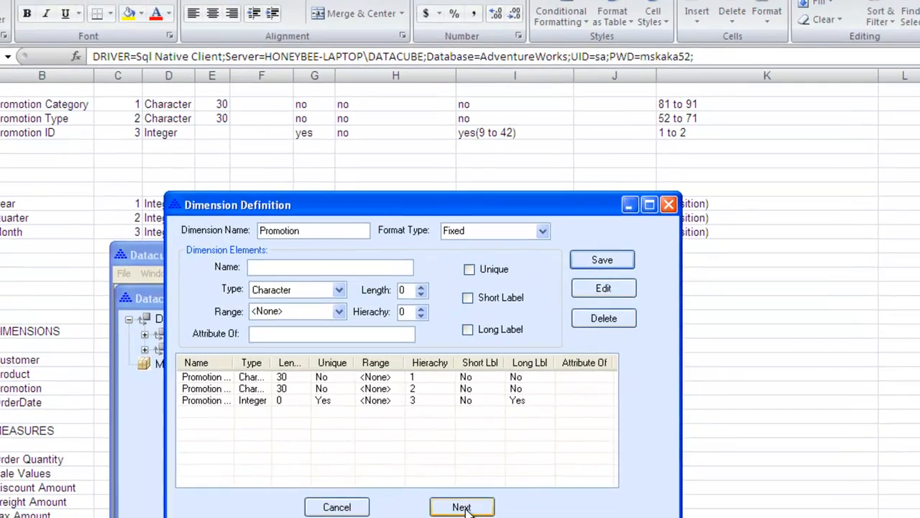
Step: Proceed to the Promotion dimension's load parameters, keeping {CR}{LF} as row delimiter and no text qualifier
click(542, 470)
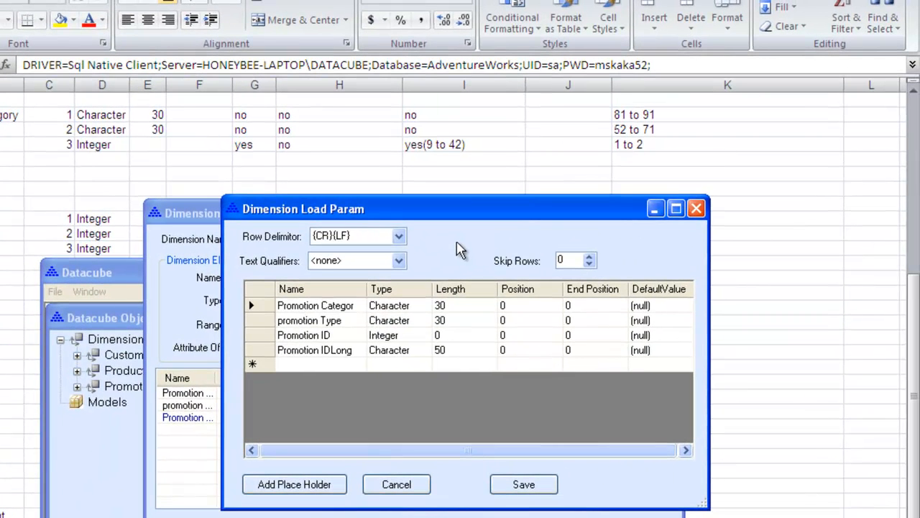
click(399, 237)
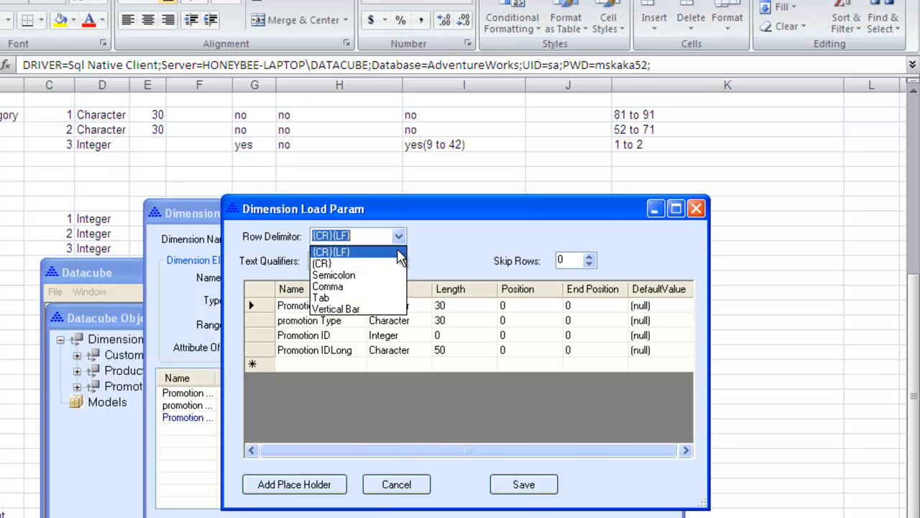
click(398, 251)
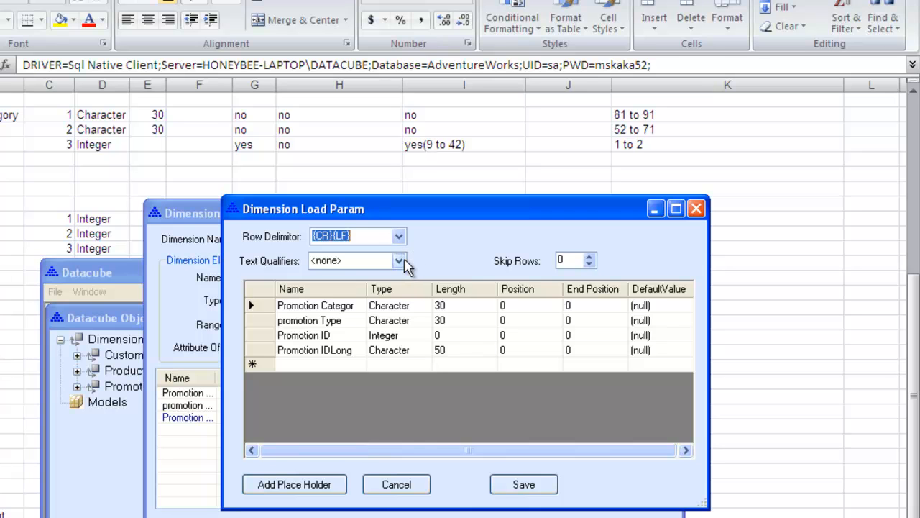
click(401, 261)
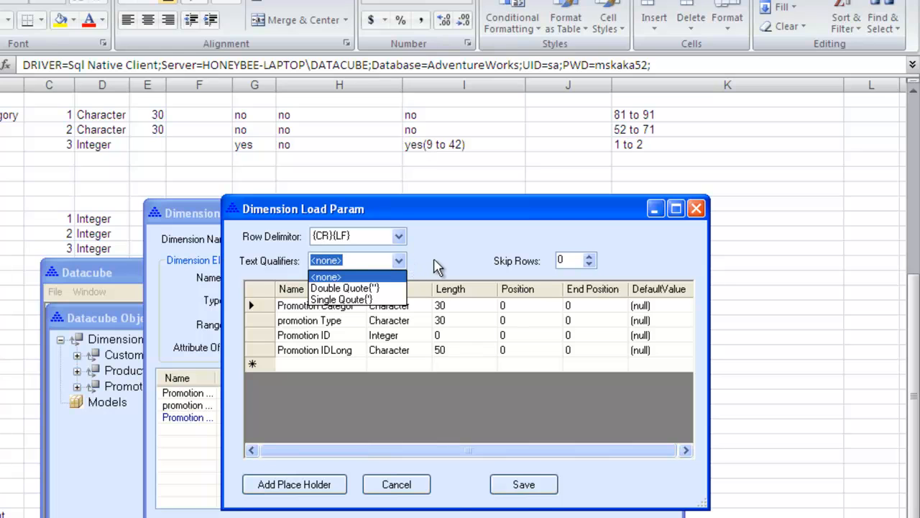
click(438, 266)
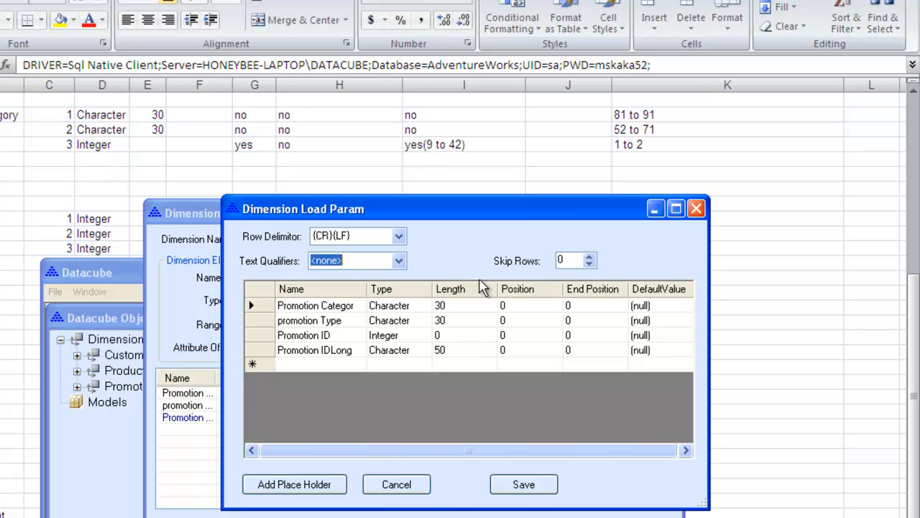
Step: Set the load positions of Promotion Category to 81 through 91 and of Promotion Type to 52 through 71
click(509, 304)
text(81)
key(Tab)
text(91)
key(Return)
key(shift+Tab)
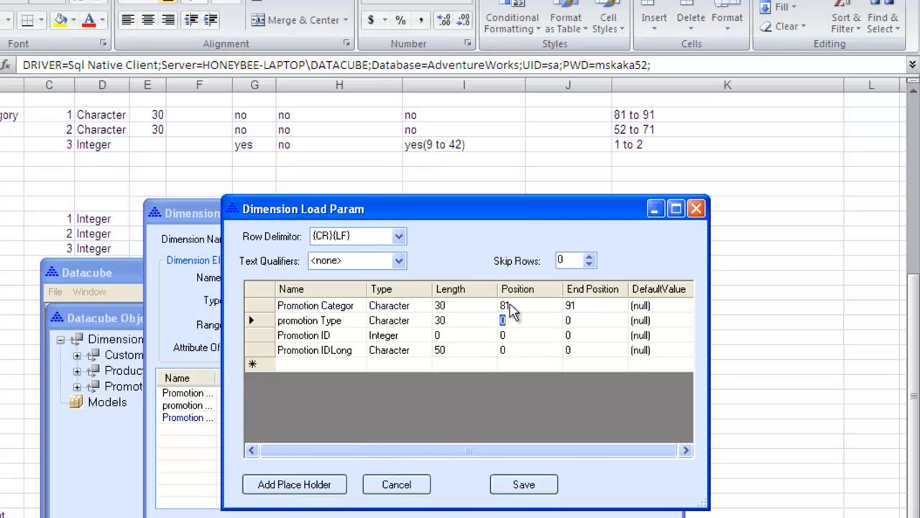
text(52)
key(Tab)
text(71)
key(Return)
Step: Set Promotion ID to positions 1 through 2 and Promotion IDLong to 9 through 42, and save the load parameters
key(shift+Tab)
text(1)
key(Tab)
text(2)
key(Return)
key(shift+Tab)
text(9)
key(Tab)
text(42)
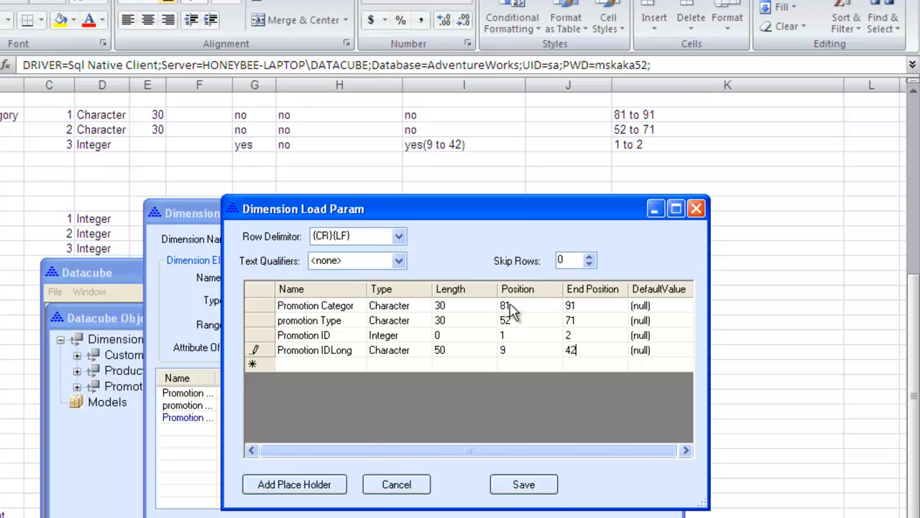
click(523, 487)
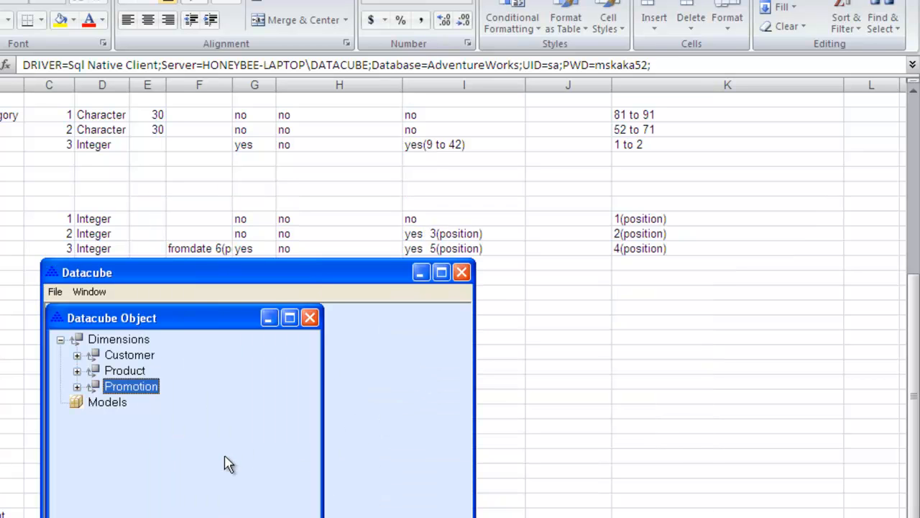
Step: Load data into the Promotion dimension from the PROMOTION file in the datacubedemo folder
right_click(153, 394)
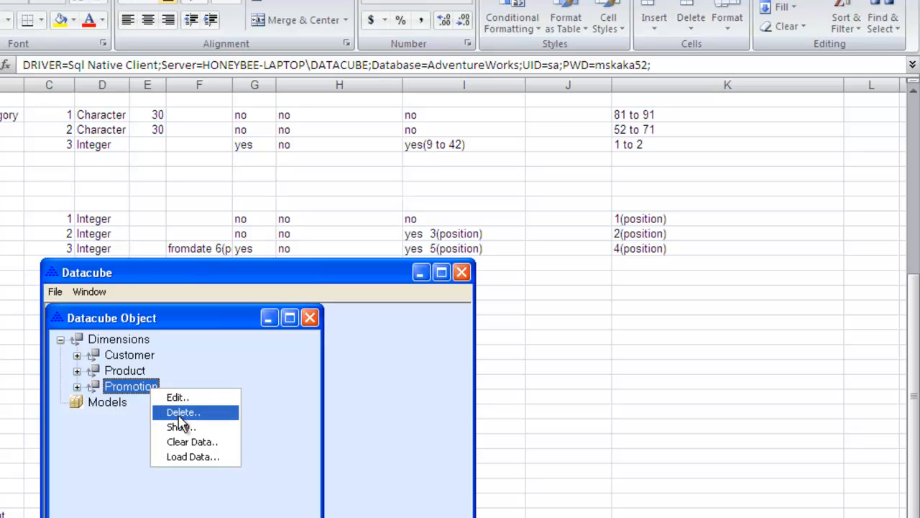
click(179, 458)
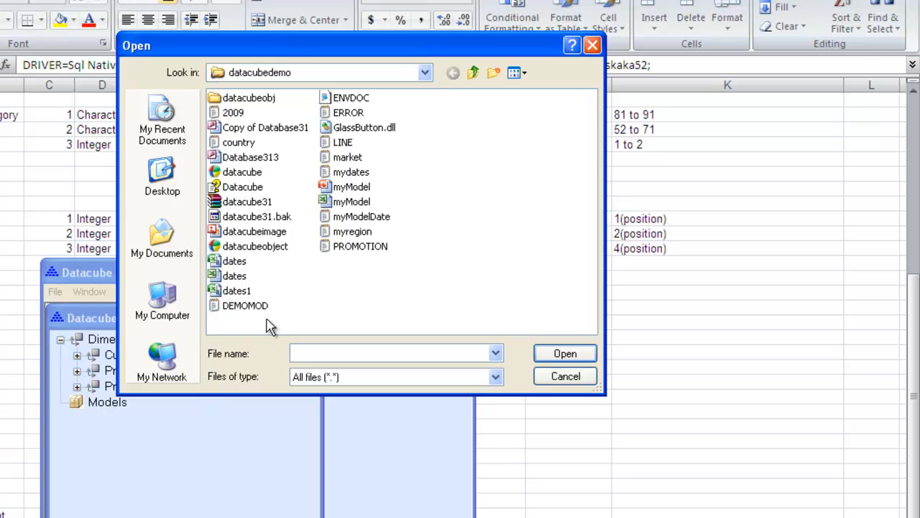
click(343, 248)
click(558, 360)
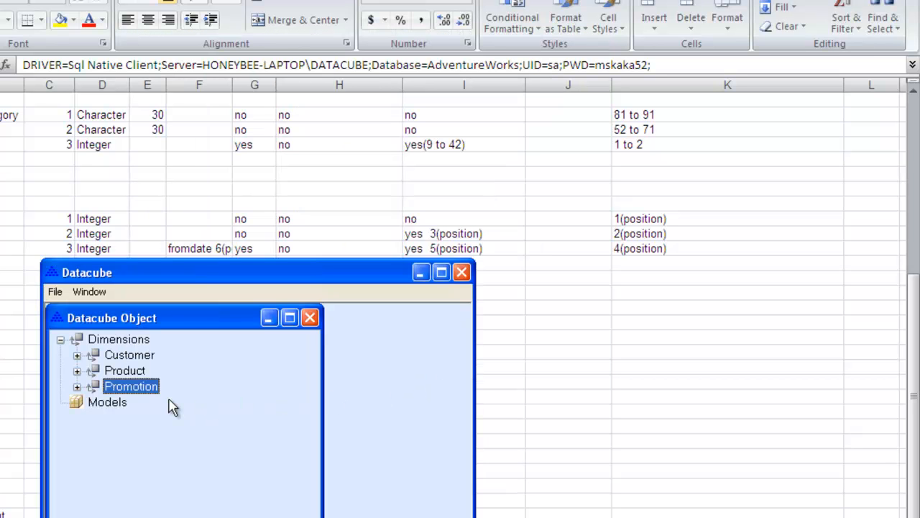
Step: Show the Promotion dimension's loaded records to check them, and close the view
right_click(127, 386)
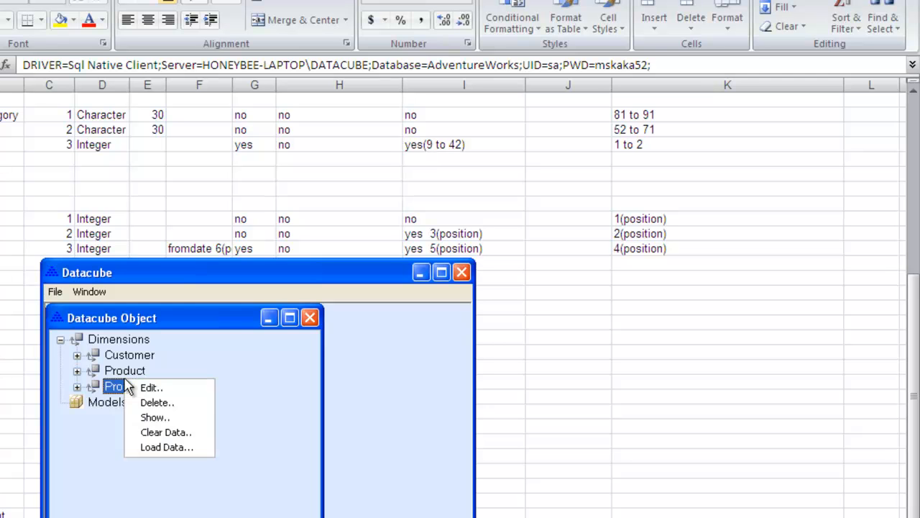
click(155, 417)
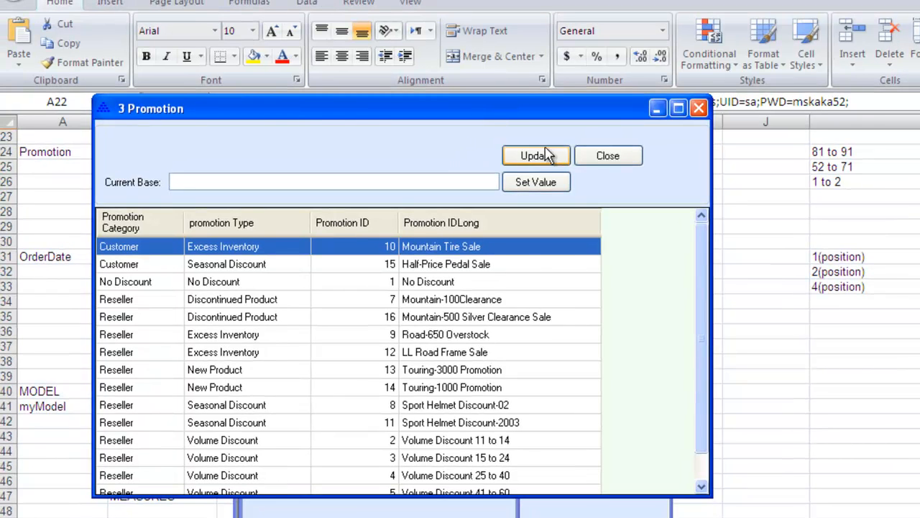
click(607, 156)
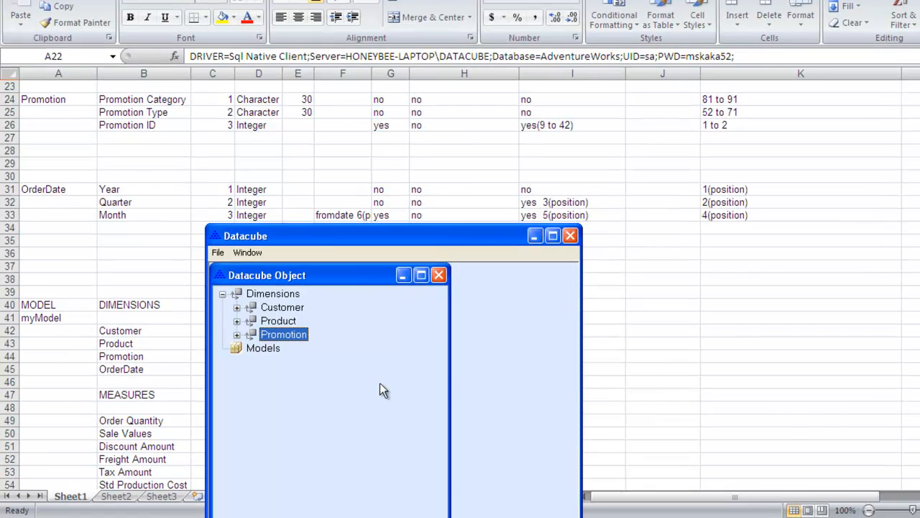
Step: Open the myModelDate text file, examine its comma-separated date fields, and close it
click(442, 516)
double_click(568, 419)
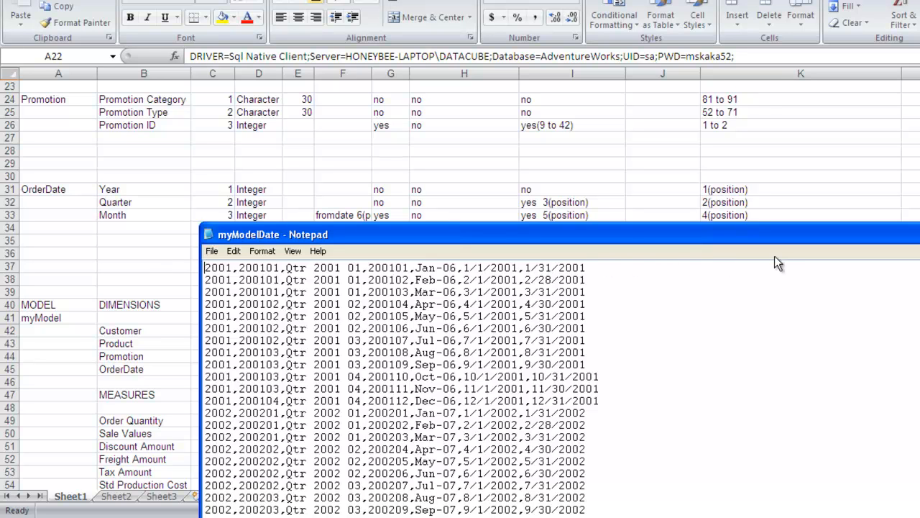
click(919, 234)
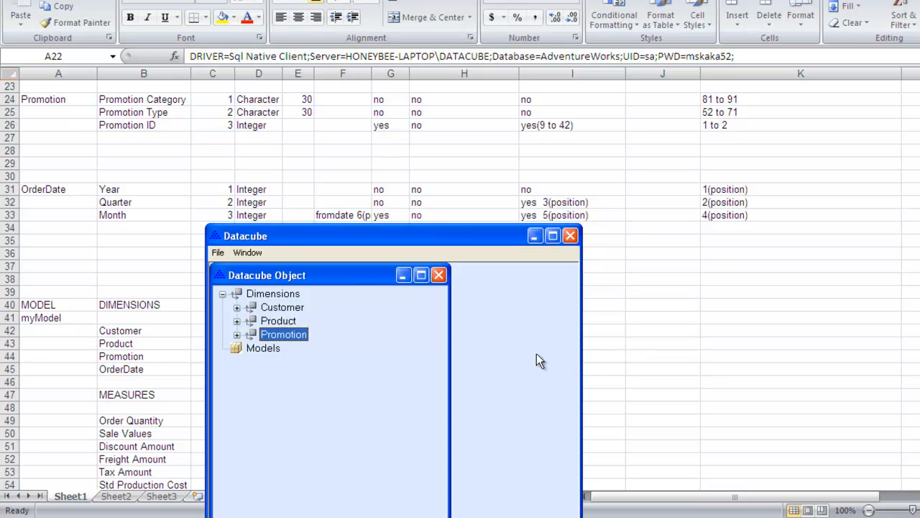
Step: Create a new dimension named Orderdate with the Delimited format type
click(299, 295)
right_click(339, 266)
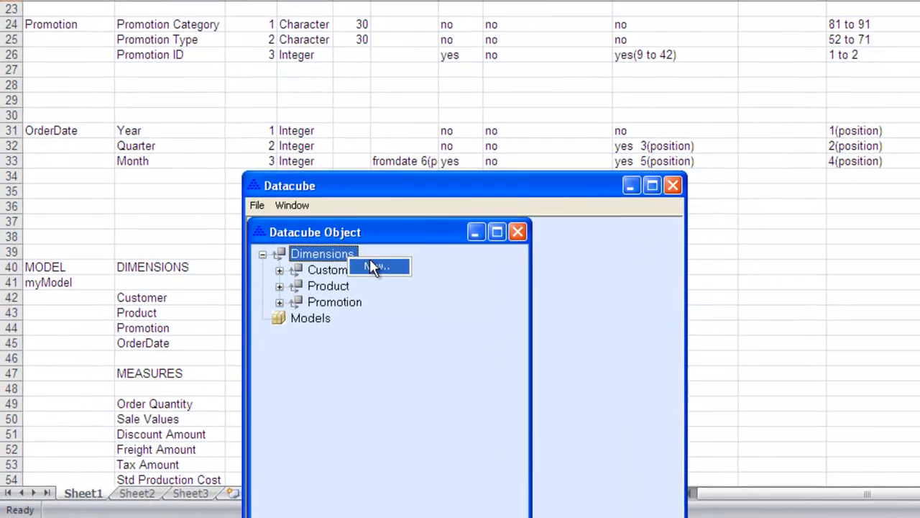
click(373, 265)
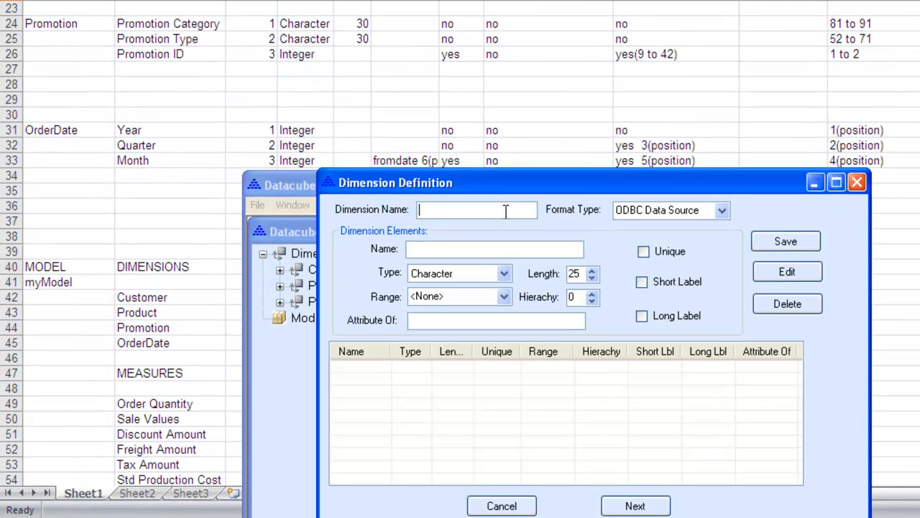
text(Orderdate)
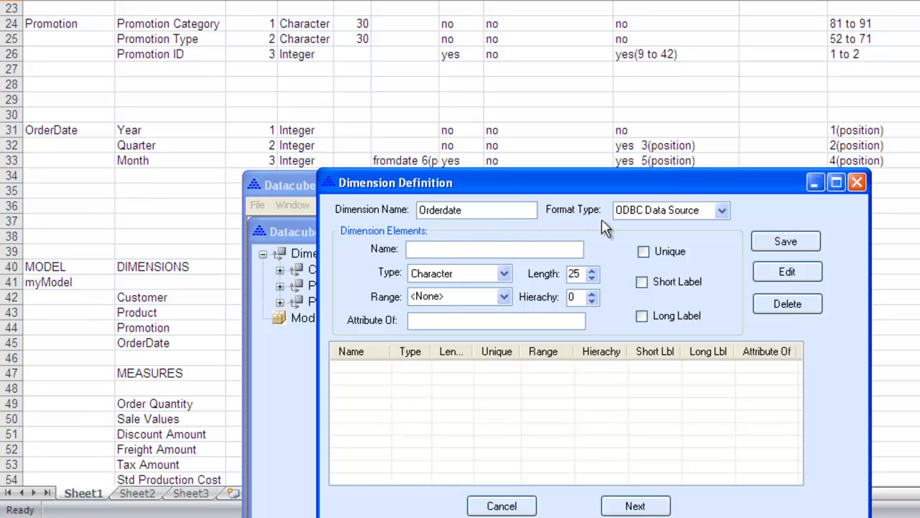
click(721, 212)
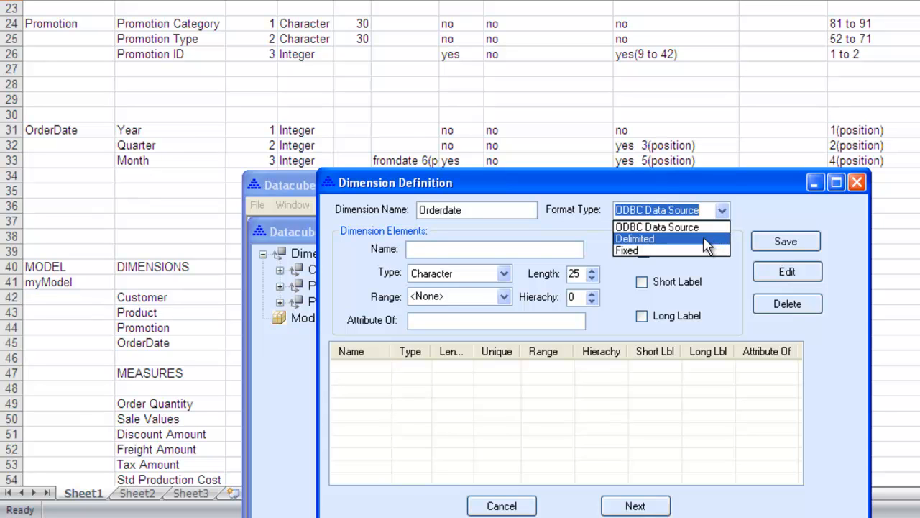
click(706, 244)
Step: Add the Integer element Year with hierarchy 1 to the Orderdate dimension
click(540, 249)
text(Year)
click(505, 274)
click(498, 302)
click(592, 294)
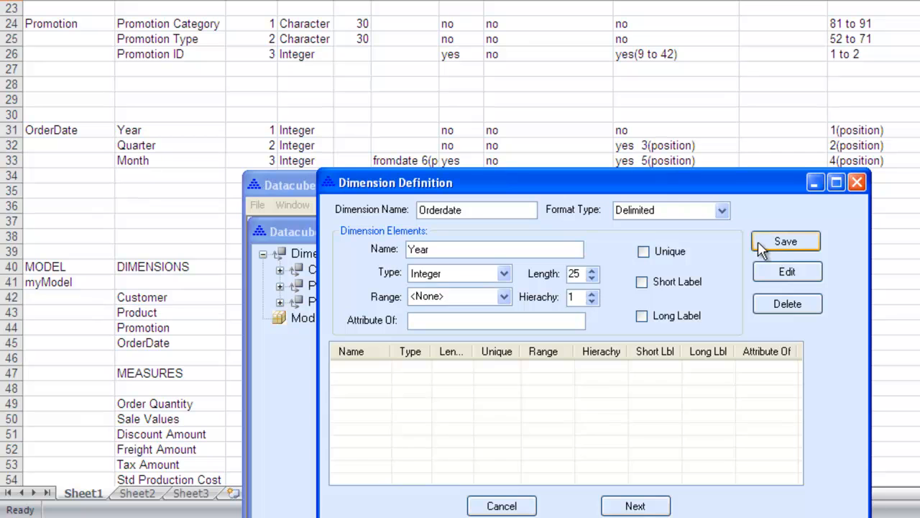
click(786, 241)
Step: Add the Integer element Quarter with hierarchy 2 and a long label to the Orderdate dimension
click(556, 249)
text(Quarter)
click(503, 274)
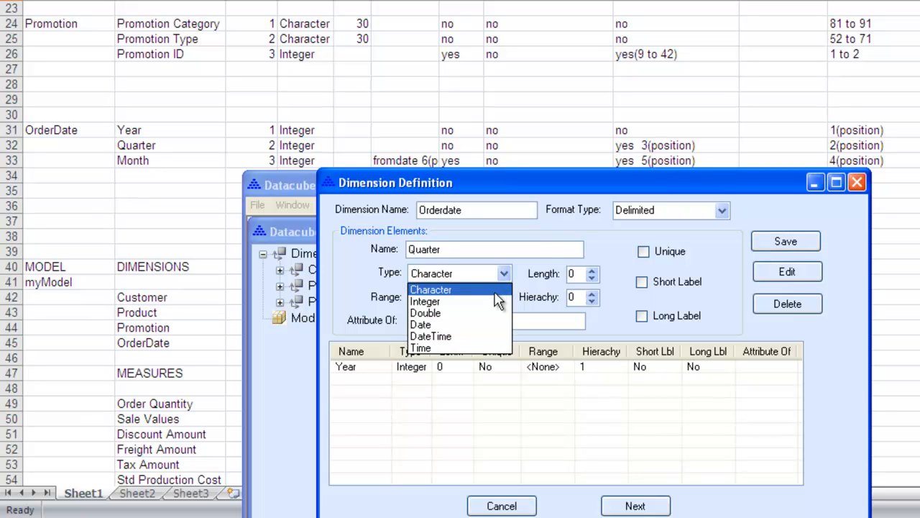
click(497, 301)
click(591, 294)
click(593, 293)
click(642, 316)
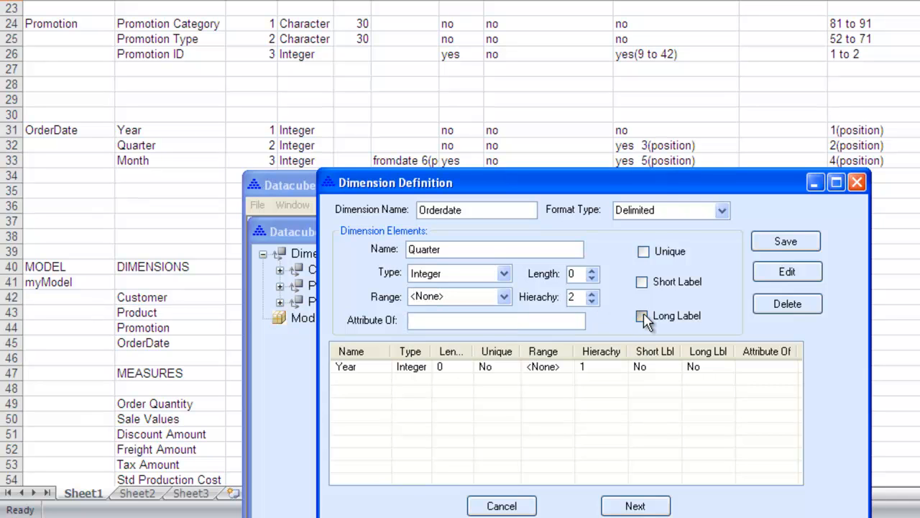
click(764, 244)
Step: Add the unique Integer element Month with a Date range, hierarchy 3 and a long label to the Orderdate dimension
click(566, 252)
text(Month)
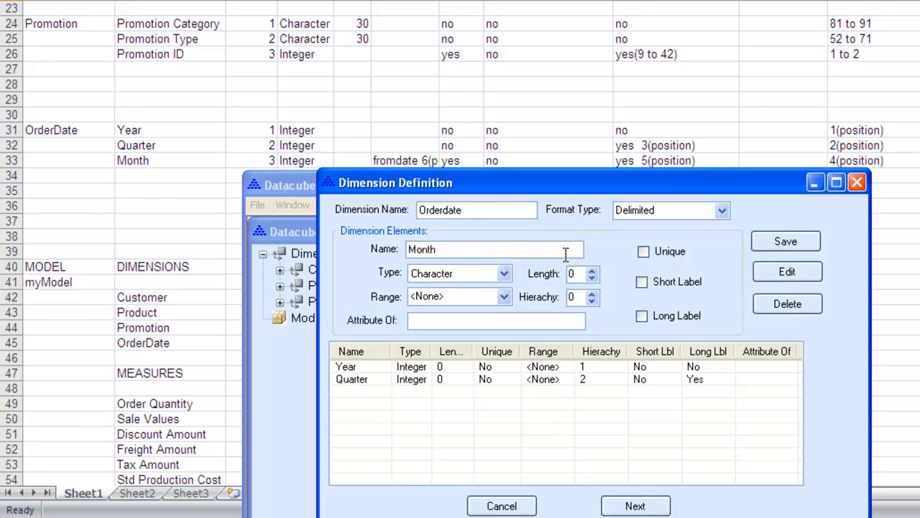
click(504, 273)
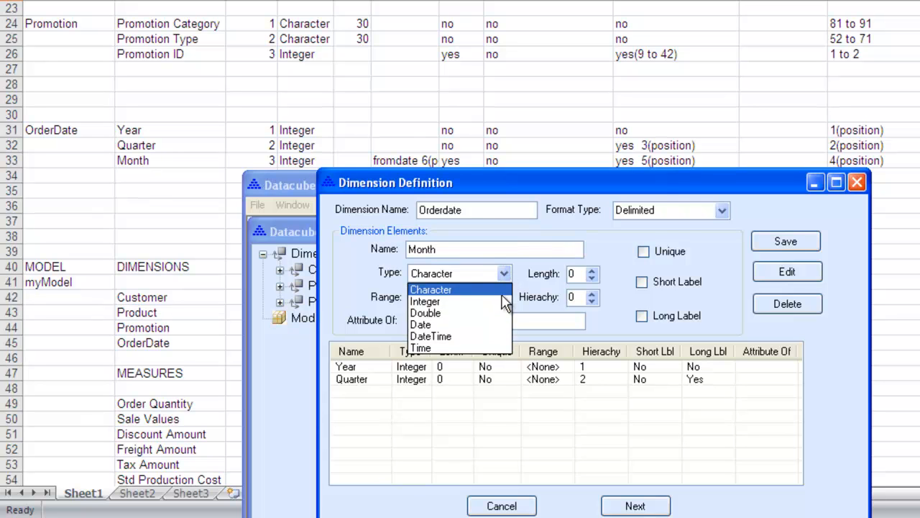
click(503, 302)
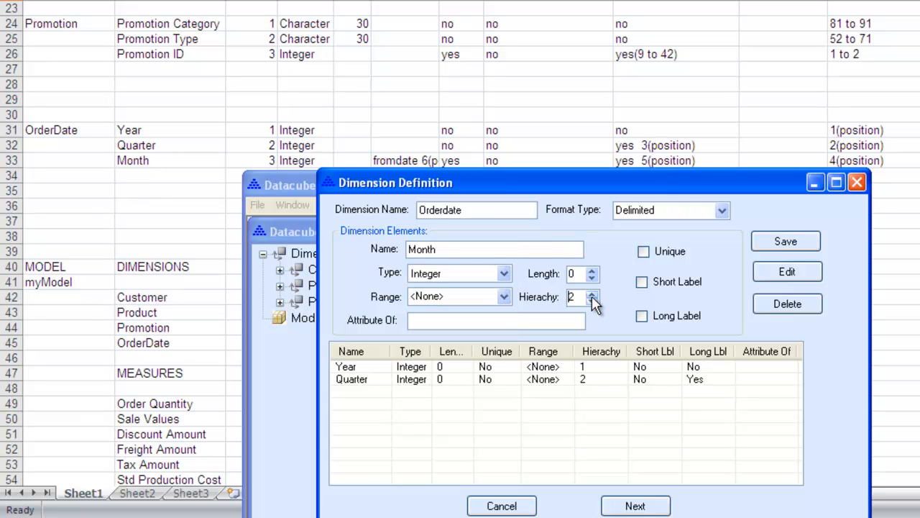
click(503, 296)
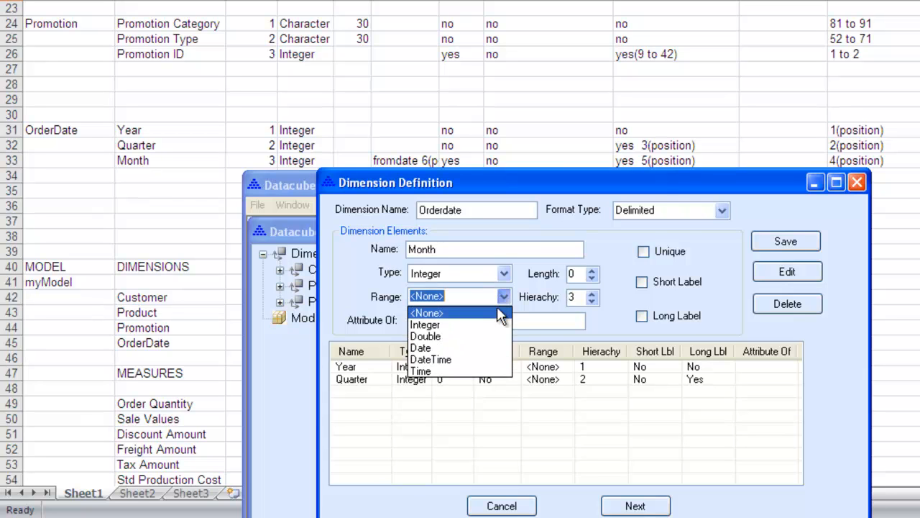
click(489, 348)
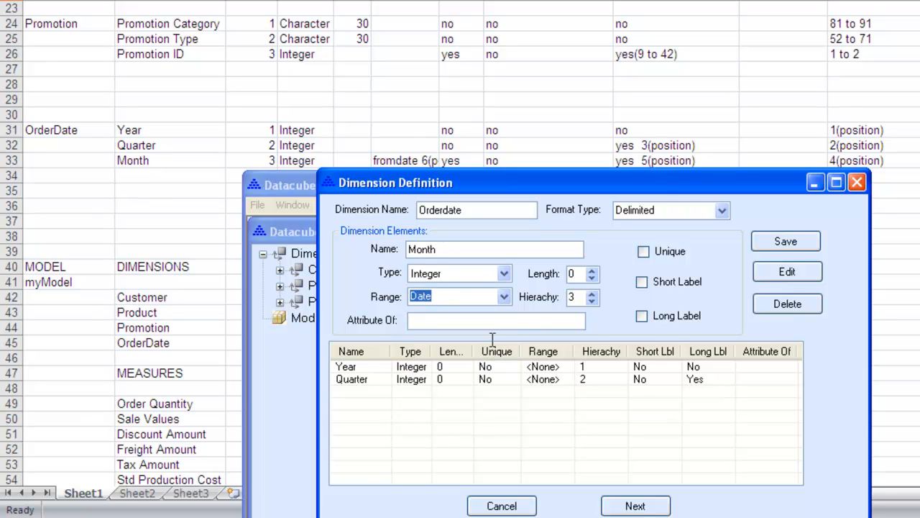
click(643, 253)
click(642, 317)
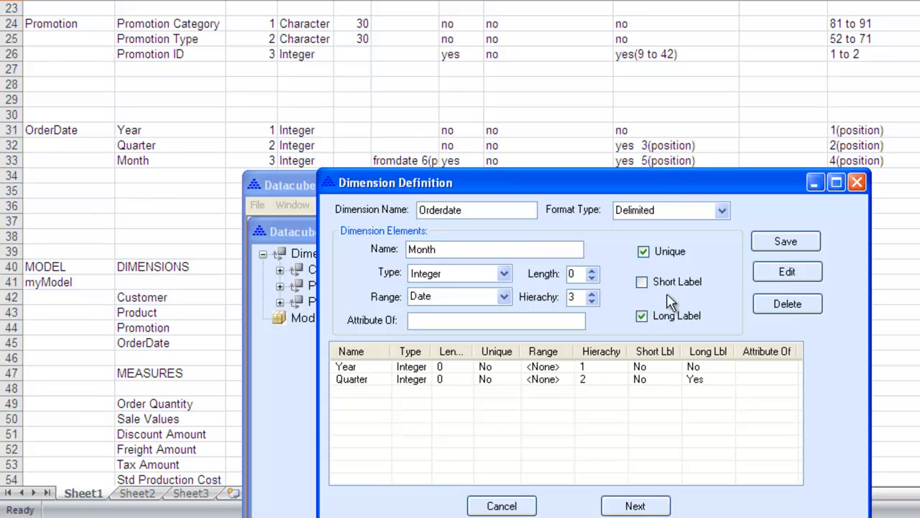
click(760, 246)
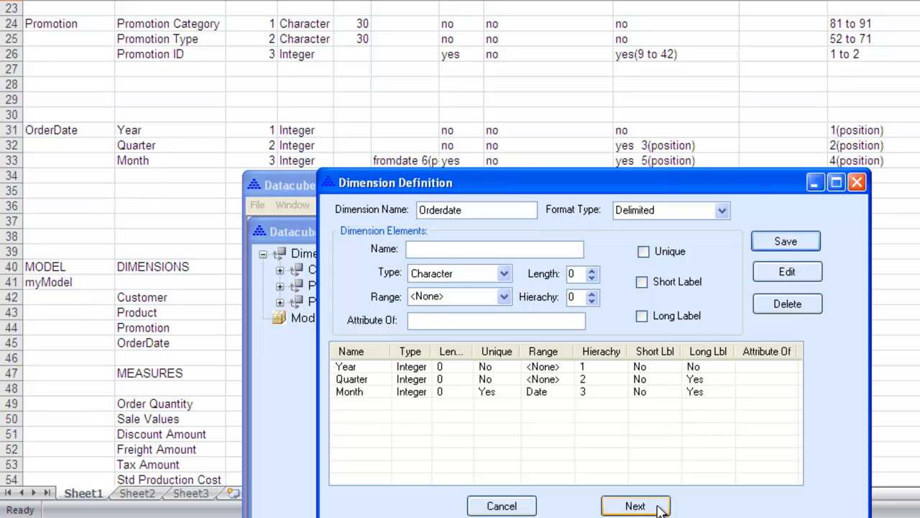
Step: Set the load positions to Year 1, Quarter 2, QuarterLong 3, Month 4, month from-date 6, MonthToDate 7 and MonthLong 5, and save the dimension
click(636, 506)
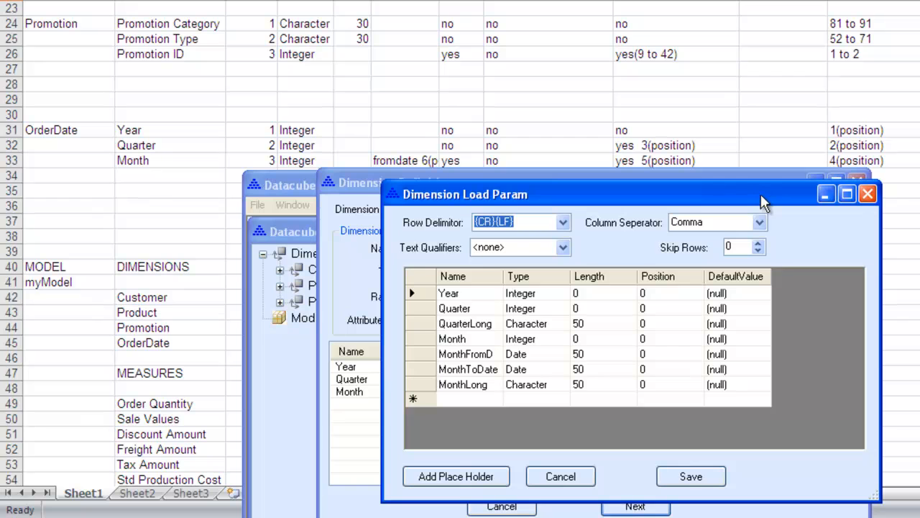
click(684, 294)
text(1)
key(Return)
text(2)
key(Return)
text(3)
key(Return)
text(4)
key(Return)
text(6)
key(Return)
text(7)
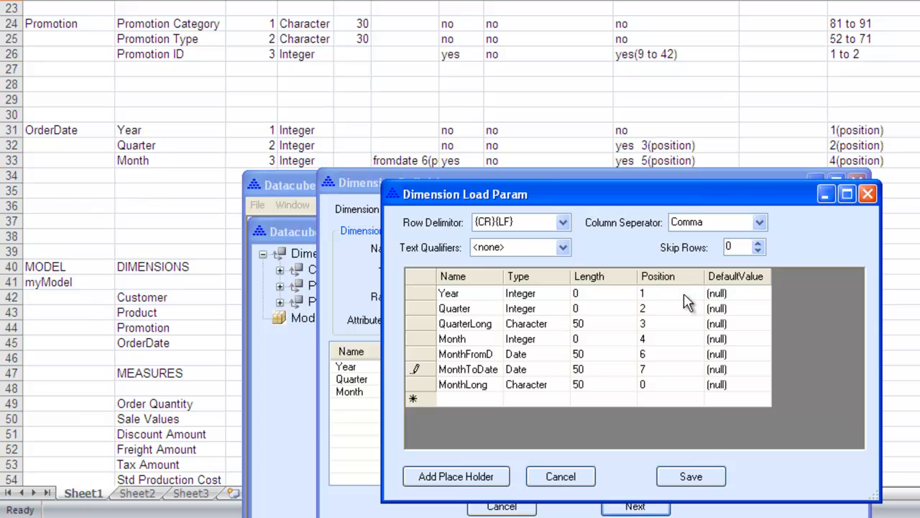
key(Return)
text(5)
click(701, 483)
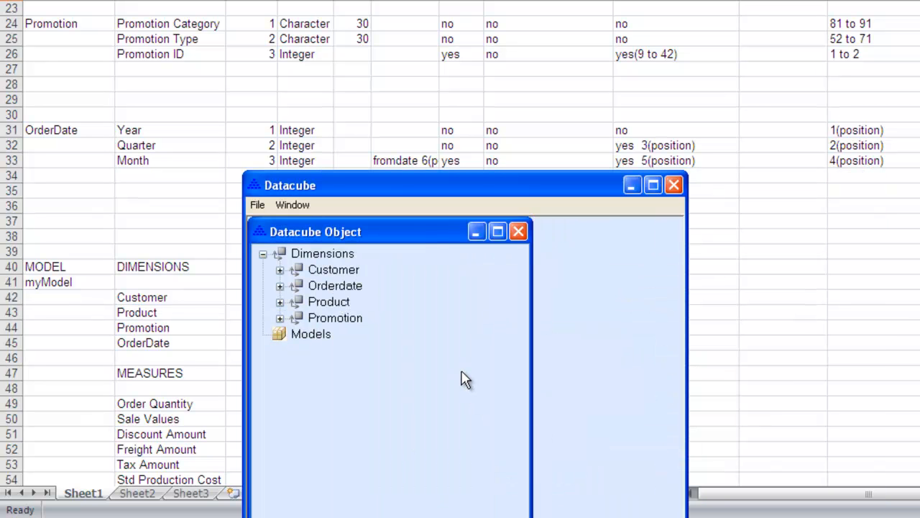
Step: Load the Orderdate dimension's data from the myModelDate text file
click(357, 287)
right_click(358, 286)
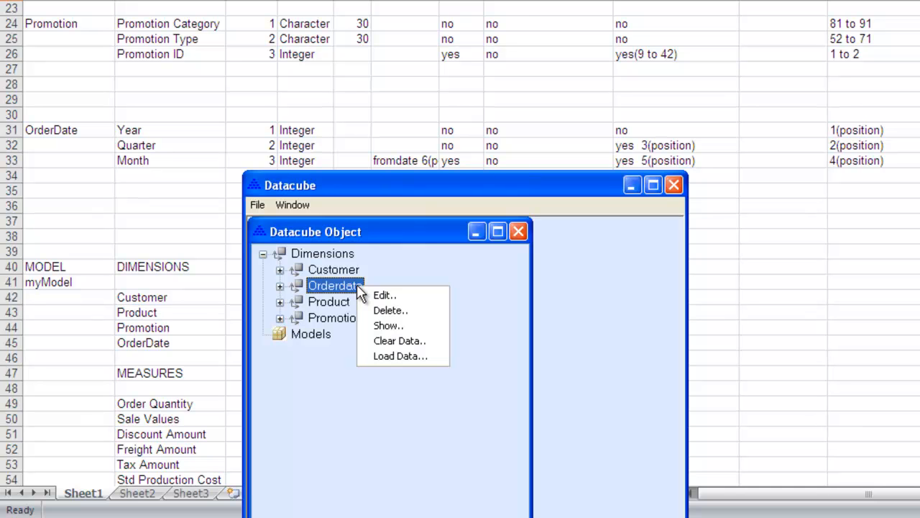
click(389, 355)
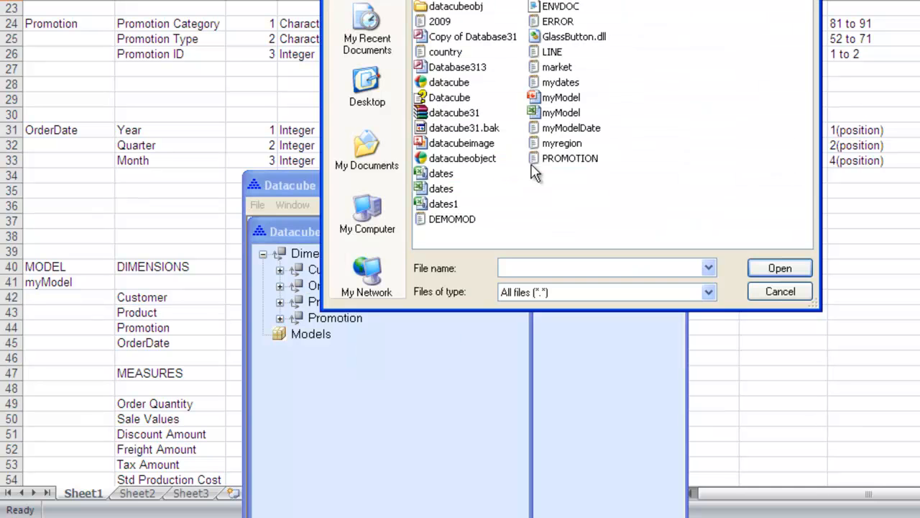
click(569, 130)
click(780, 268)
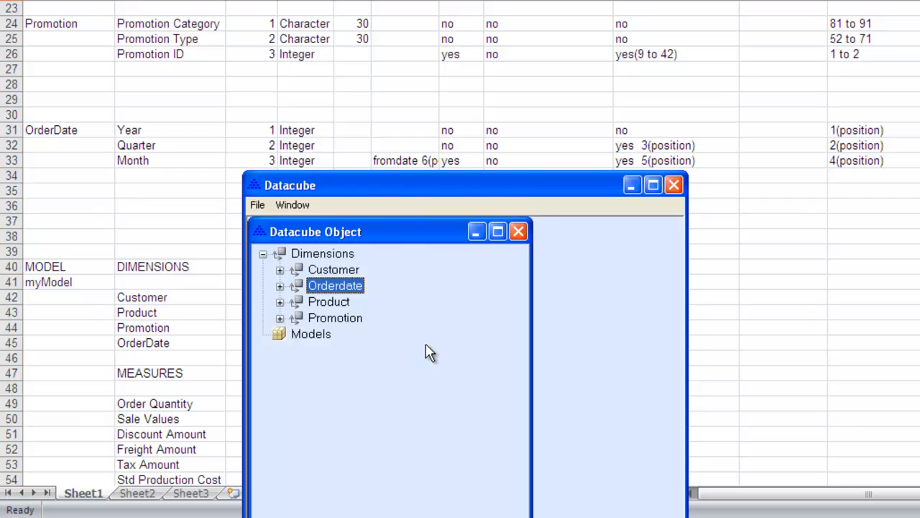
Step: Show the Orderdate dimension's loaded records to check them, and close the view
right_click(361, 295)
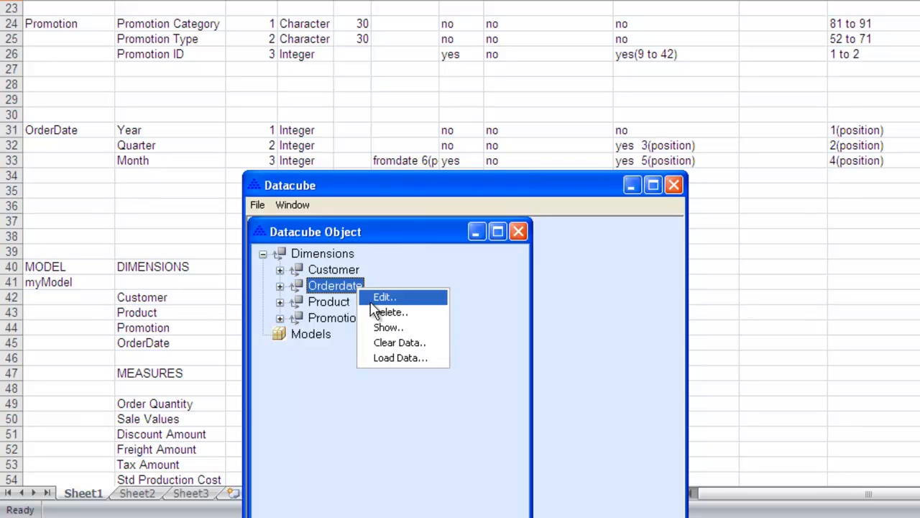
click(387, 327)
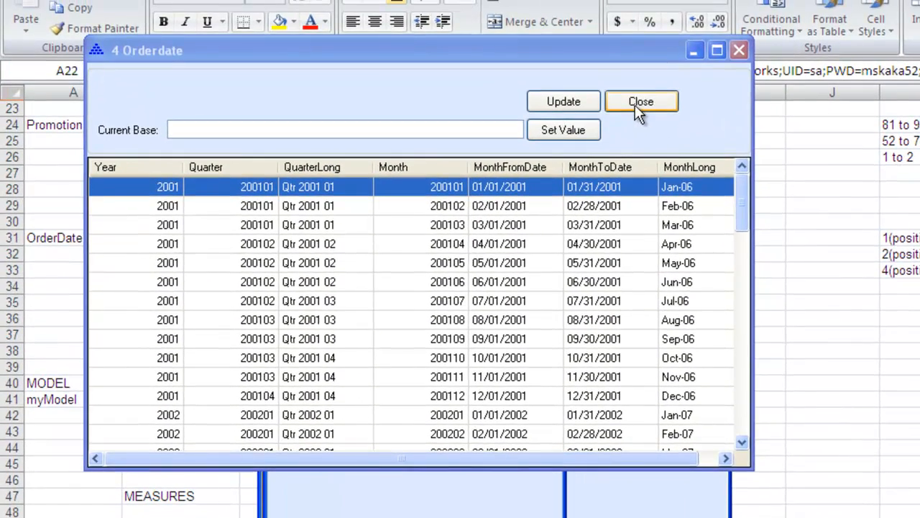
click(610, 35)
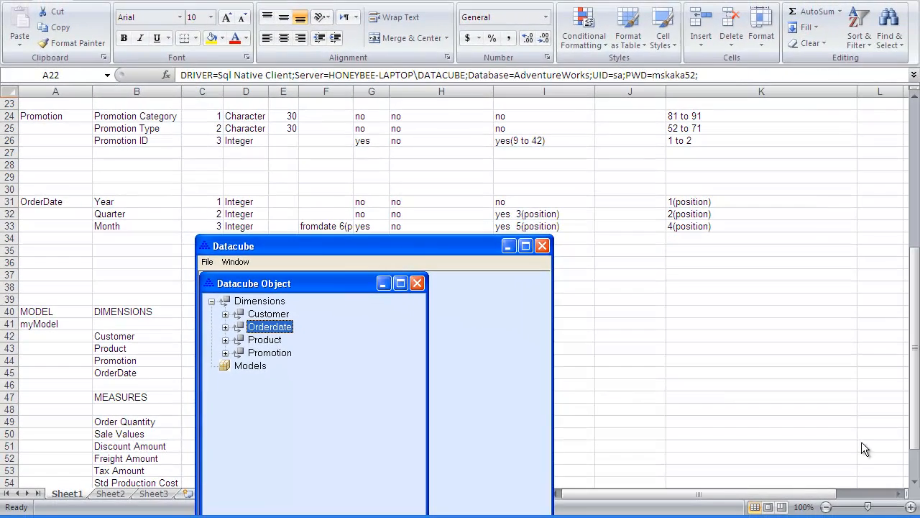
Step: Examine the myModel dimensions, measures and source query listed further down the spreadsheet
click(915, 483)
scroll(915, 483, down, 4)
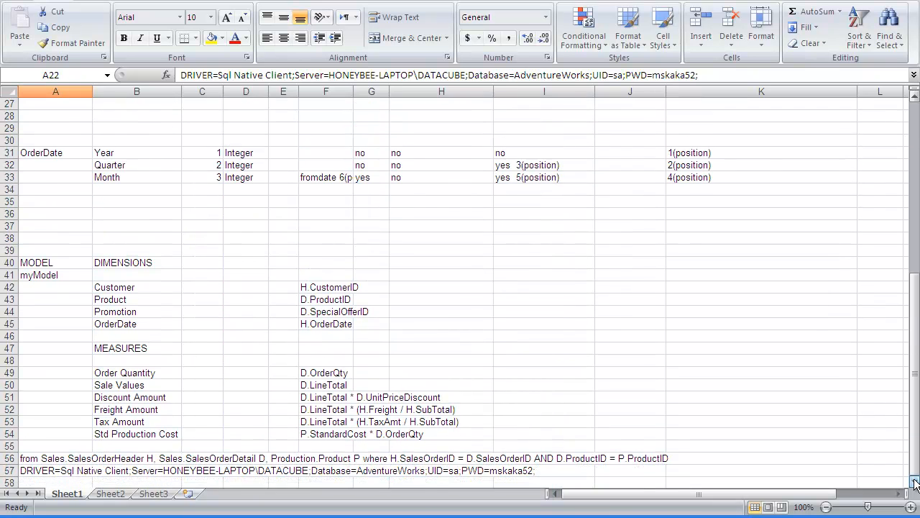
click(915, 484)
click(915, 484)
click(915, 484)
click(915, 484)
click(915, 484)
click(915, 484)
click(916, 484)
click(915, 484)
click(915, 484)
click(915, 483)
click(915, 484)
click(915, 484)
click(915, 484)
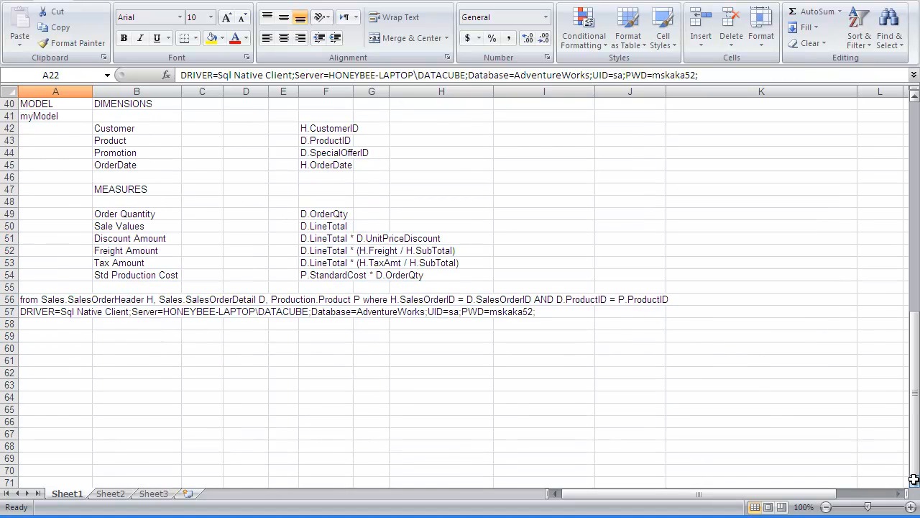
Step: Switch to Datacube, place its window clear of the spreadsheet's measure formulas, and create a model named My model
click(584, 516)
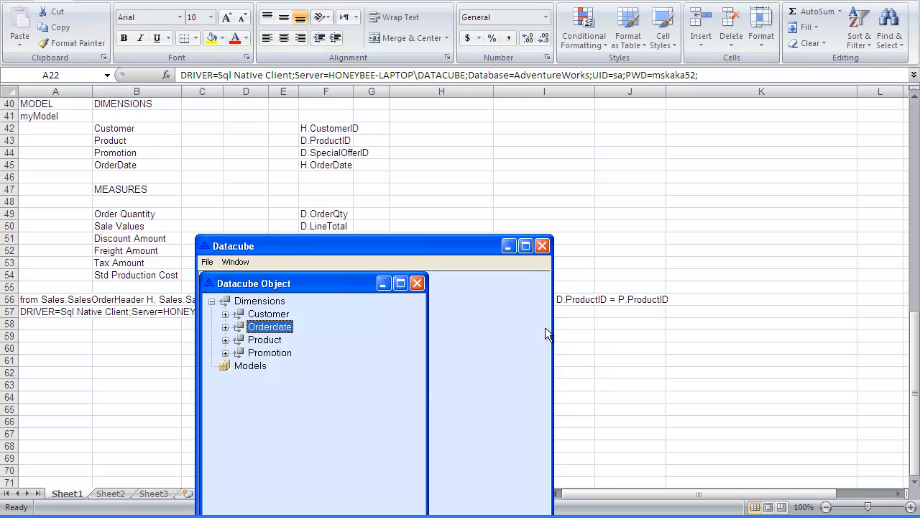
drag(484, 249, 759, 240)
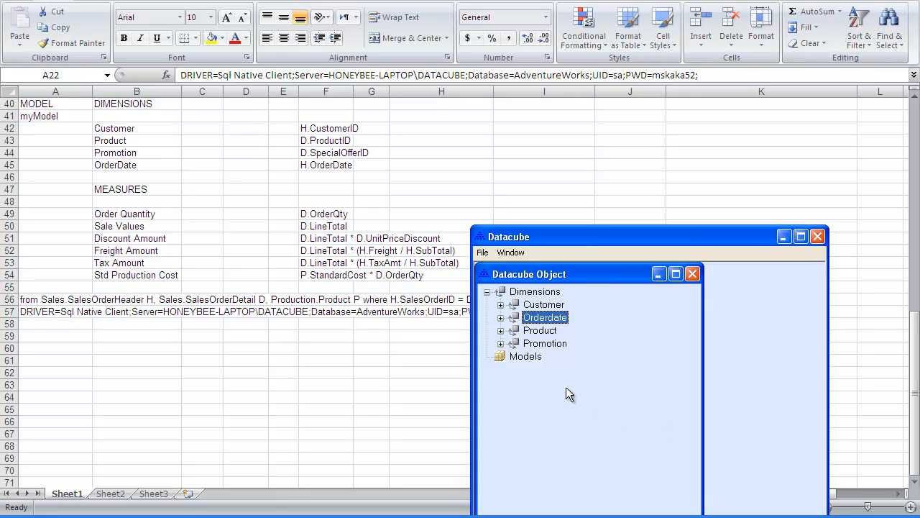
click(535, 355)
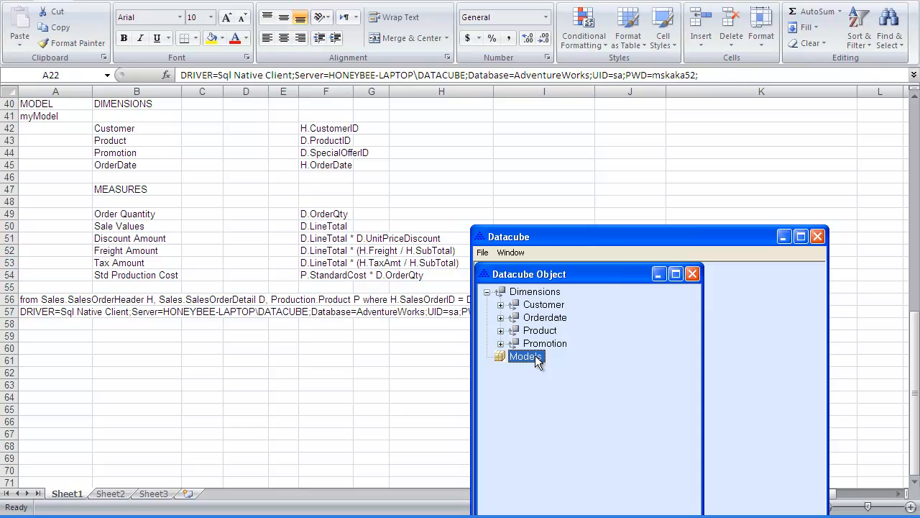
right_click(535, 355)
click(554, 364)
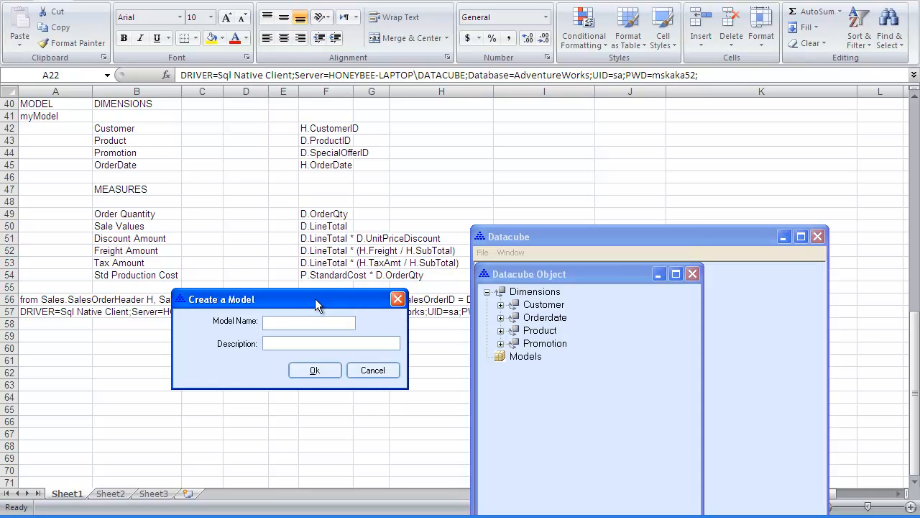
text(My model)
click(309, 343)
click(313, 370)
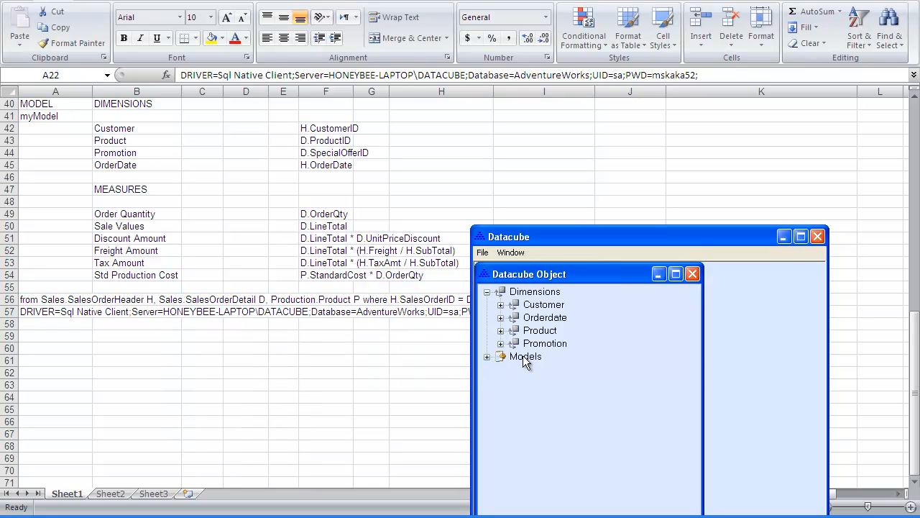
Step: Expand the Models list and open My model
click(487, 358)
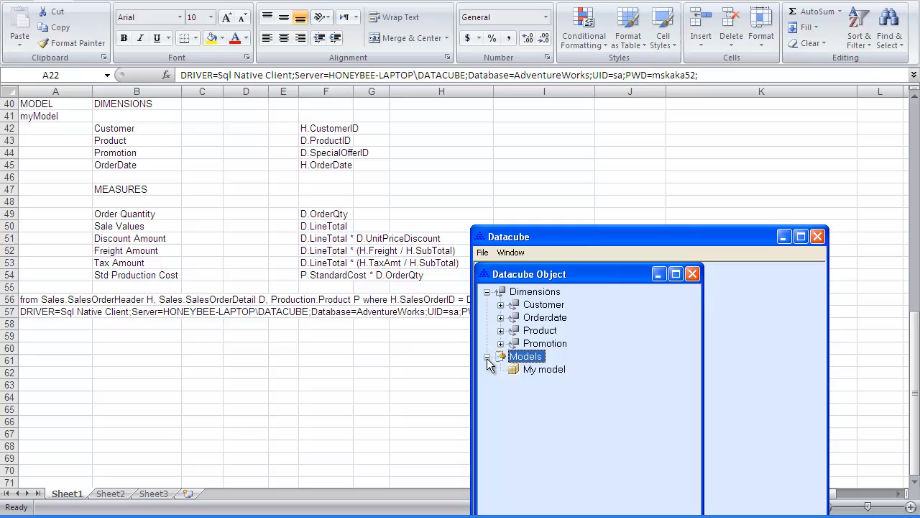
click(531, 368)
right_click(531, 368)
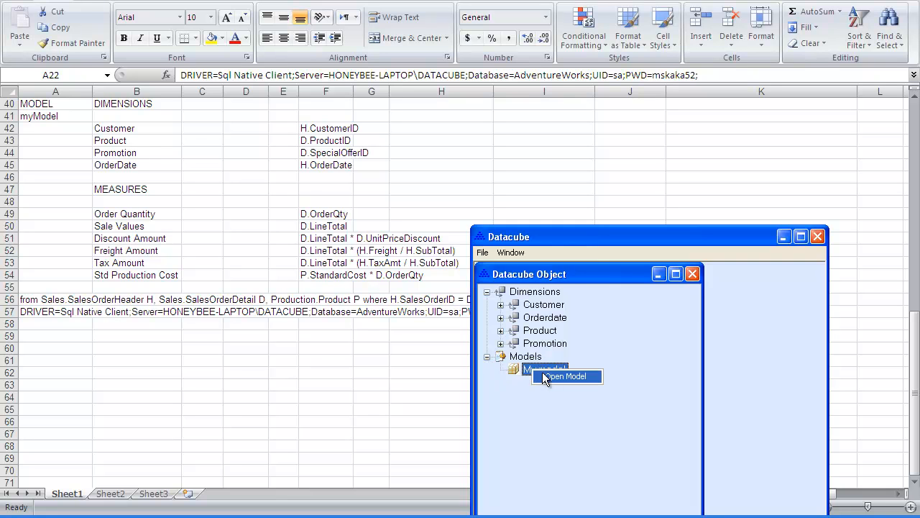
click(542, 374)
Step: Add the Customer dimension to My model
click(550, 328)
right_click(551, 328)
click(552, 331)
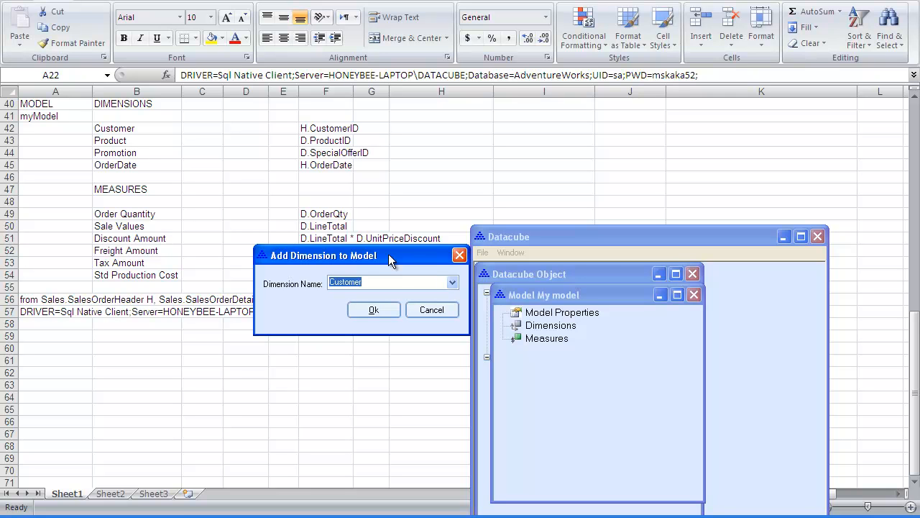
click(452, 284)
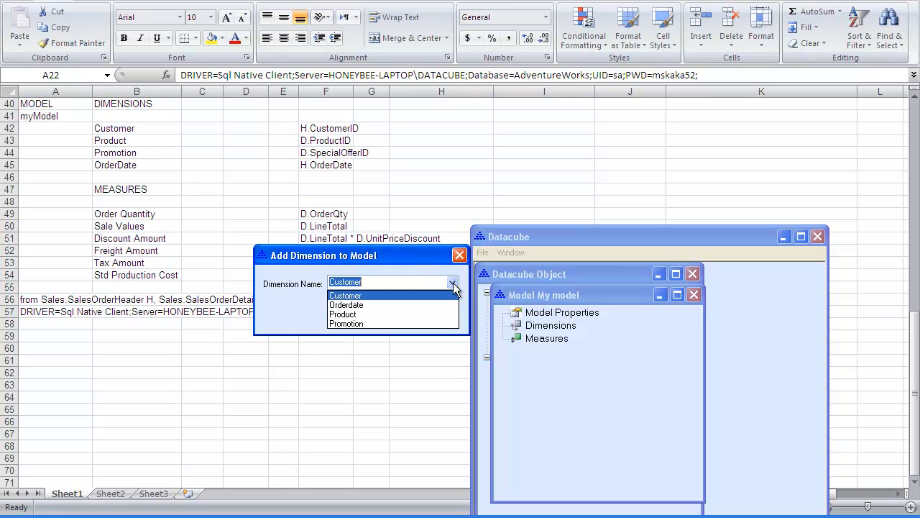
click(448, 293)
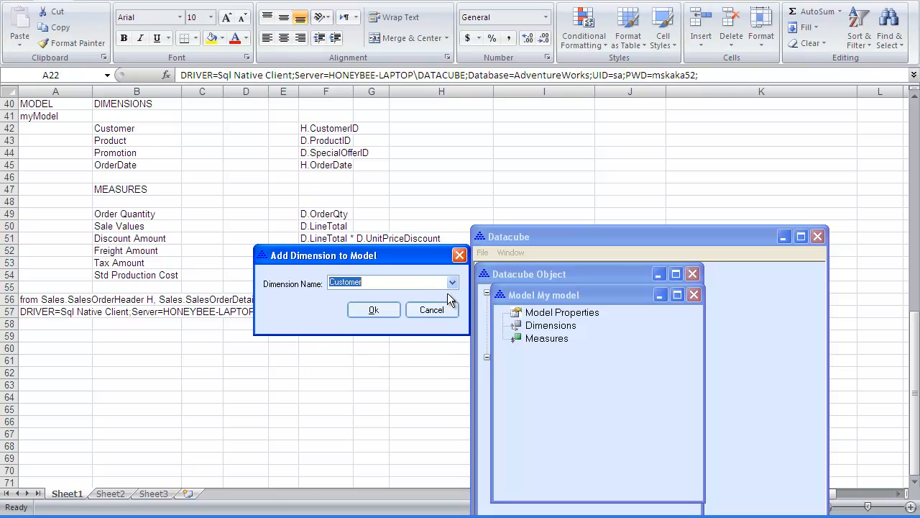
click(392, 313)
Step: Add the Orderdate dimension to My model
click(541, 330)
right_click(541, 330)
click(557, 336)
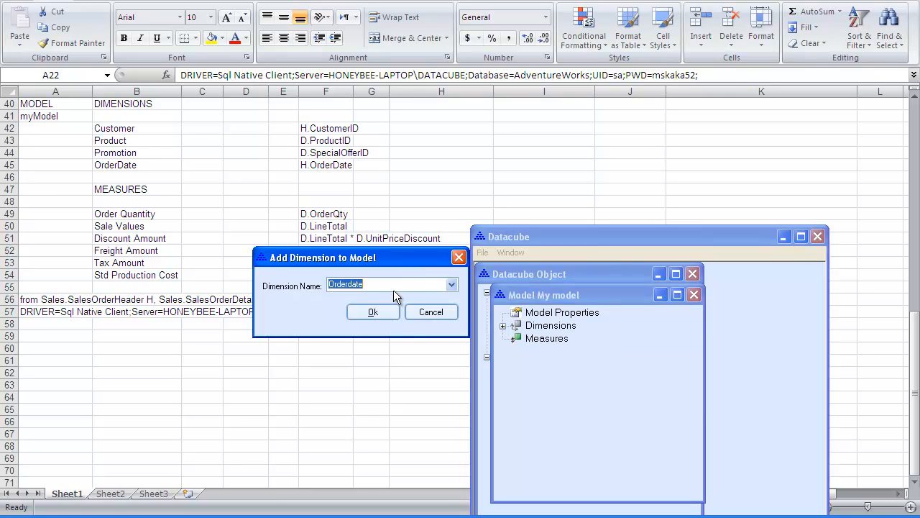
click(373, 311)
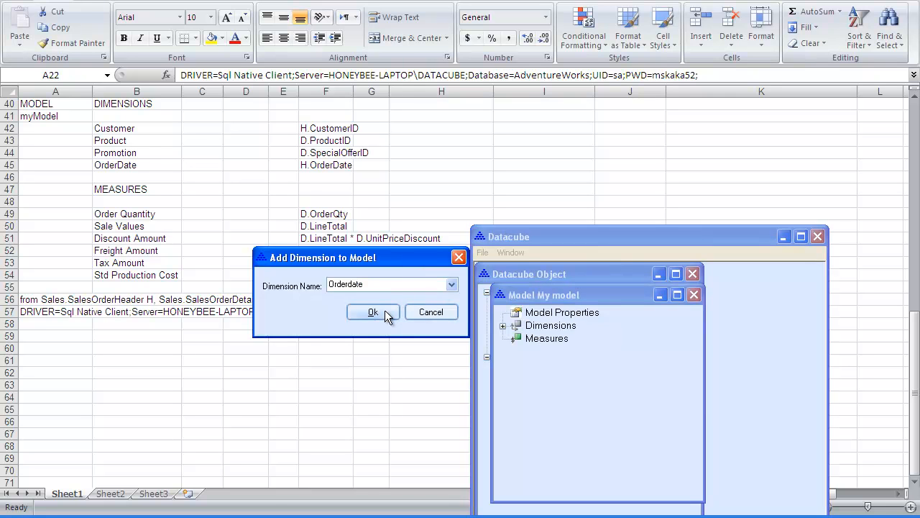
Step: Add the Product and Promotion dimensions to My model
right_click(540, 330)
click(544, 332)
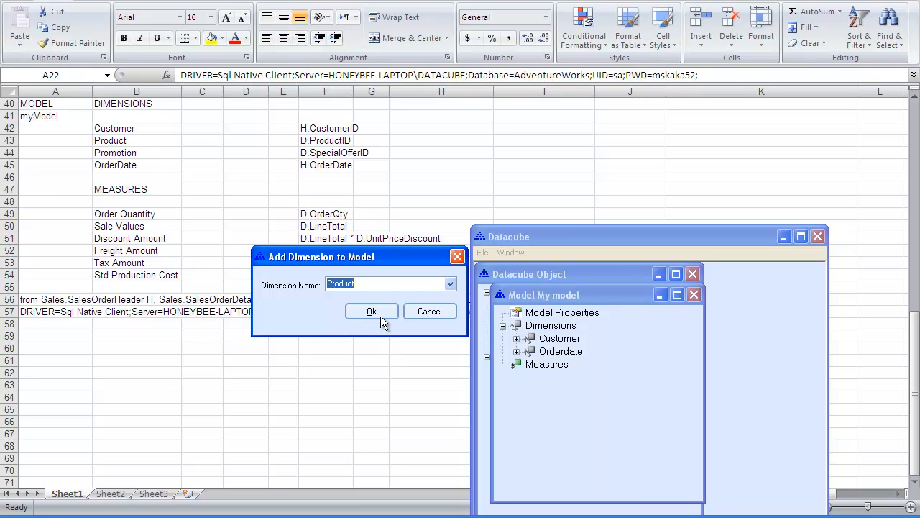
click(371, 312)
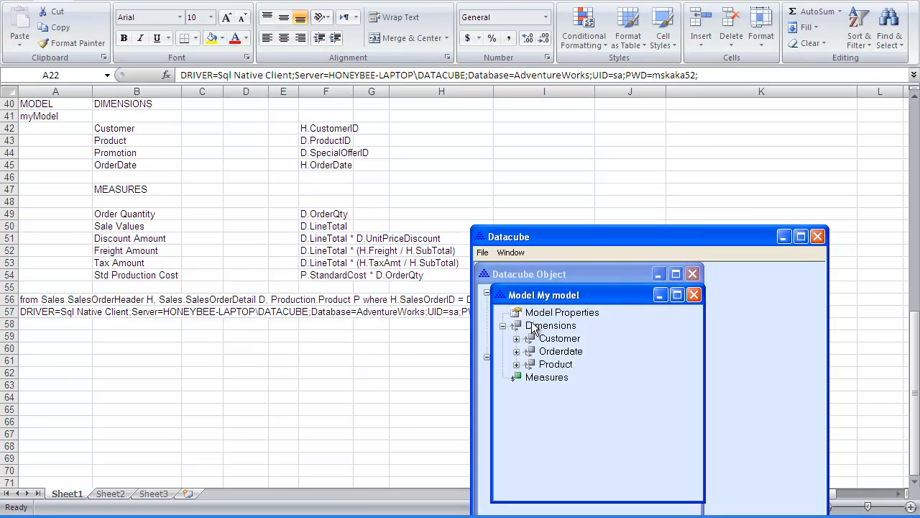
click(534, 327)
click(568, 330)
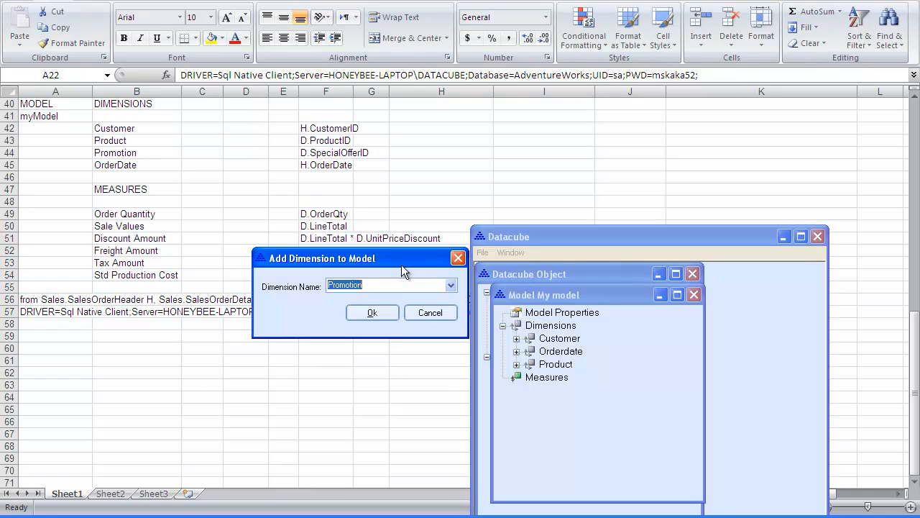
click(373, 312)
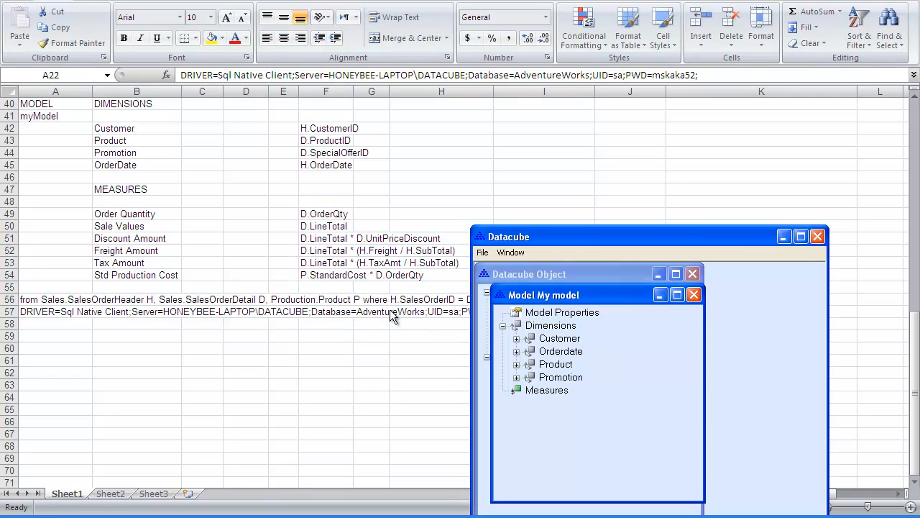